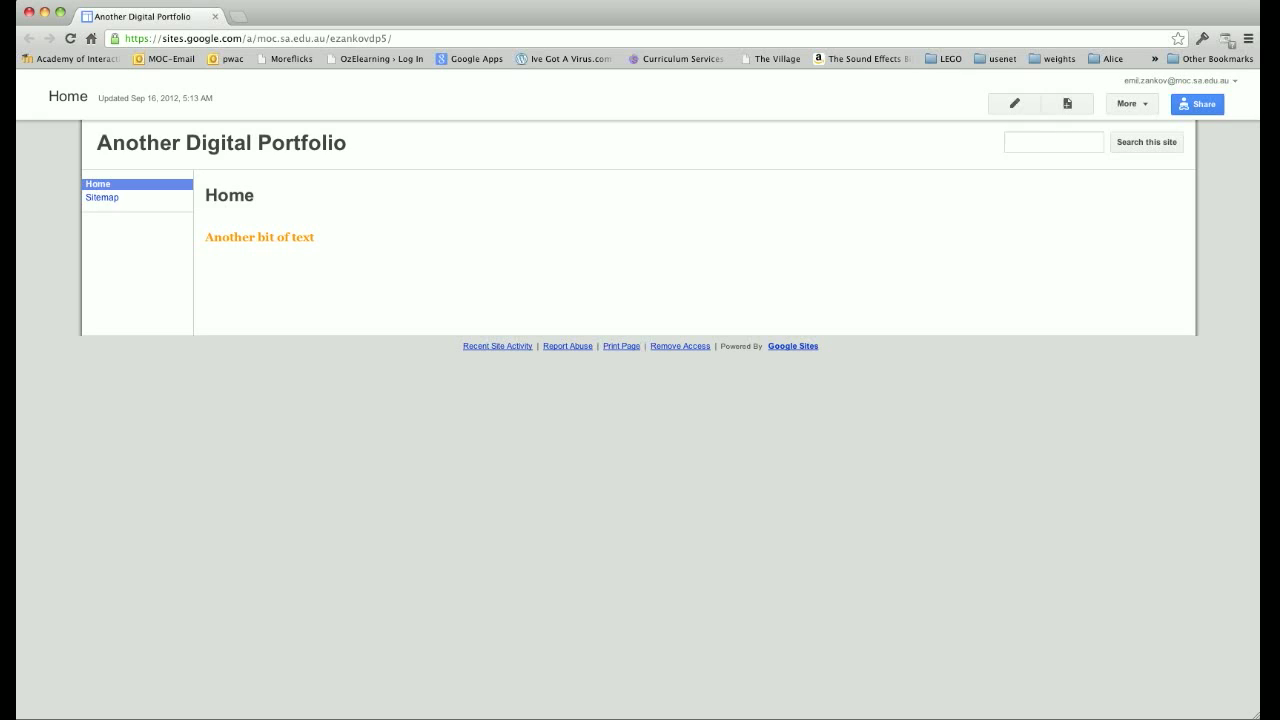
# - Create a new top-level page named "About Me" using the Web Page template
pyautogui.click(1067, 104)
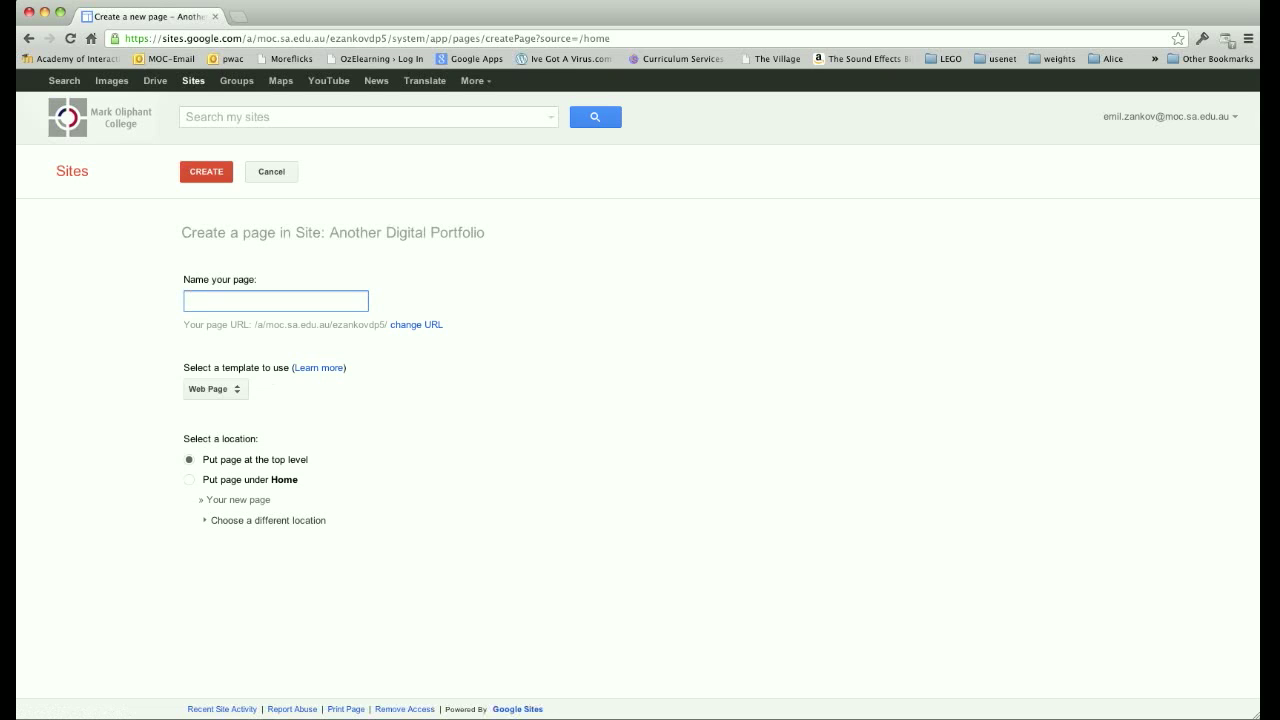
pyautogui.write('About Me')
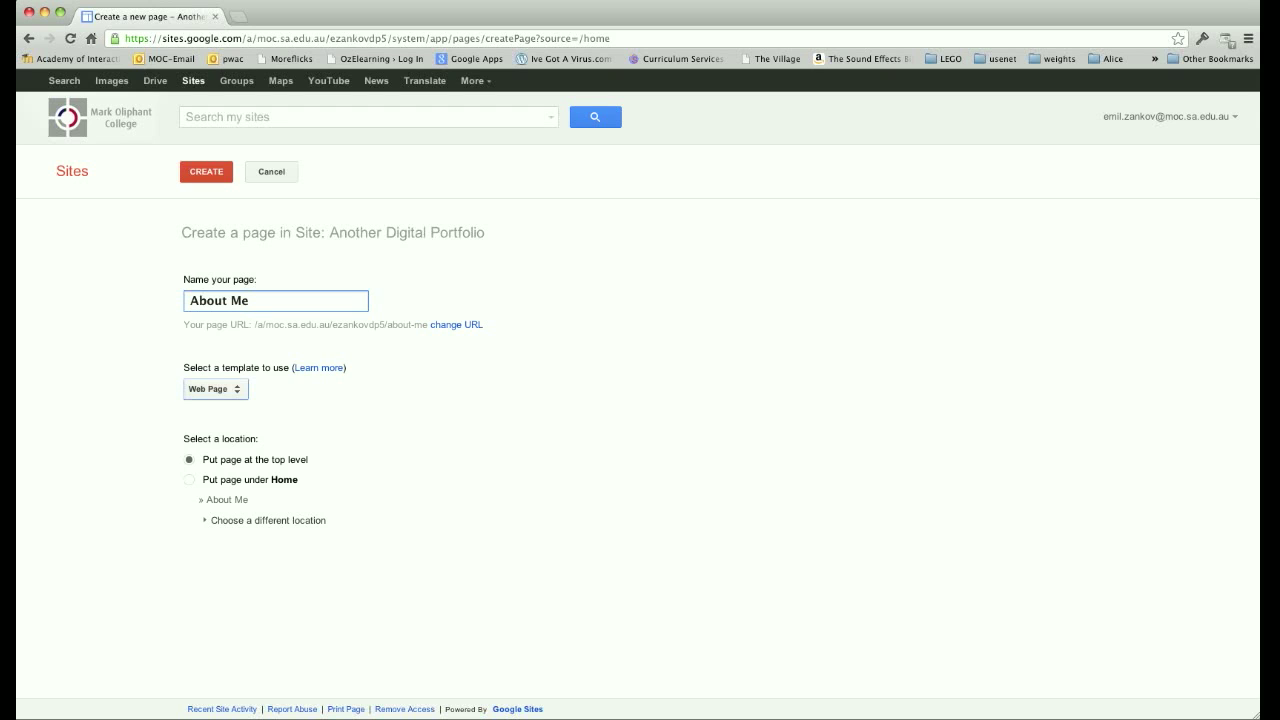
pyautogui.click(216, 389)
pyautogui.click(222, 389)
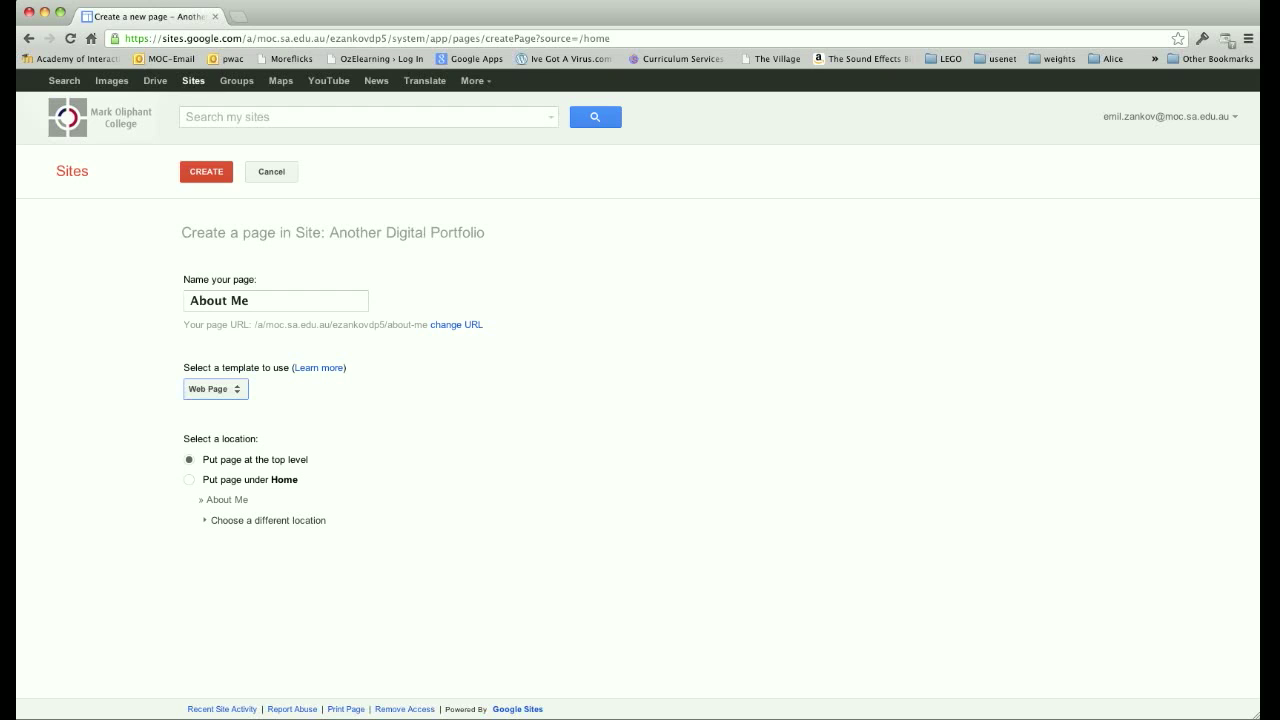
pyautogui.click(206, 172)
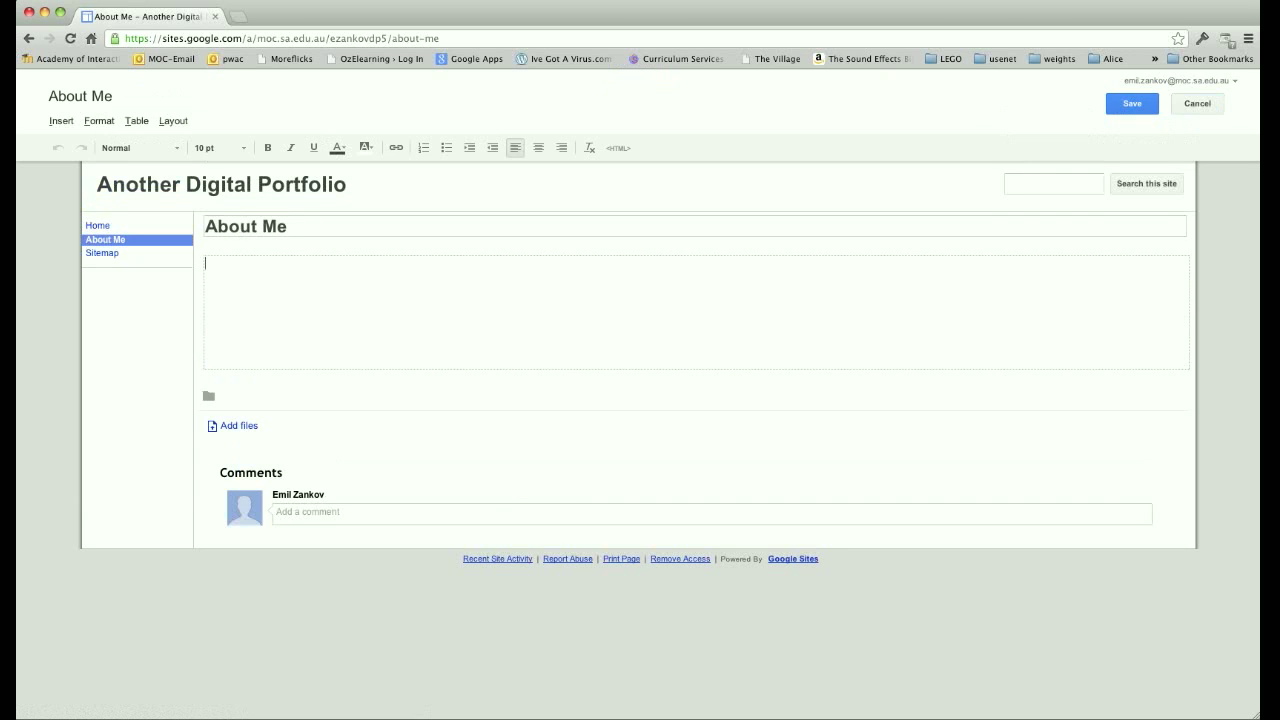
# - Add the text "I teach at Mark Oliphant College" to the page, save it, and check navigation between Home and About Me
pyautogui.write('I teach at Mark Oliphant College')
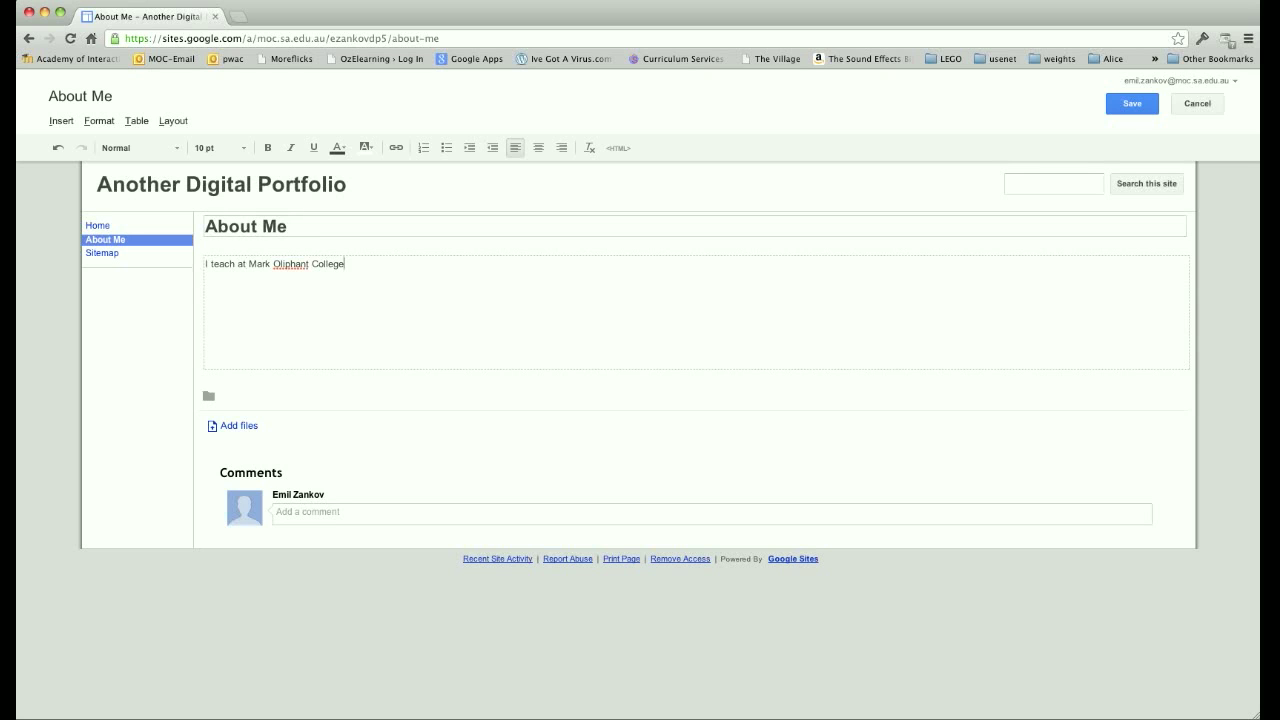
pyautogui.click(1132, 103)
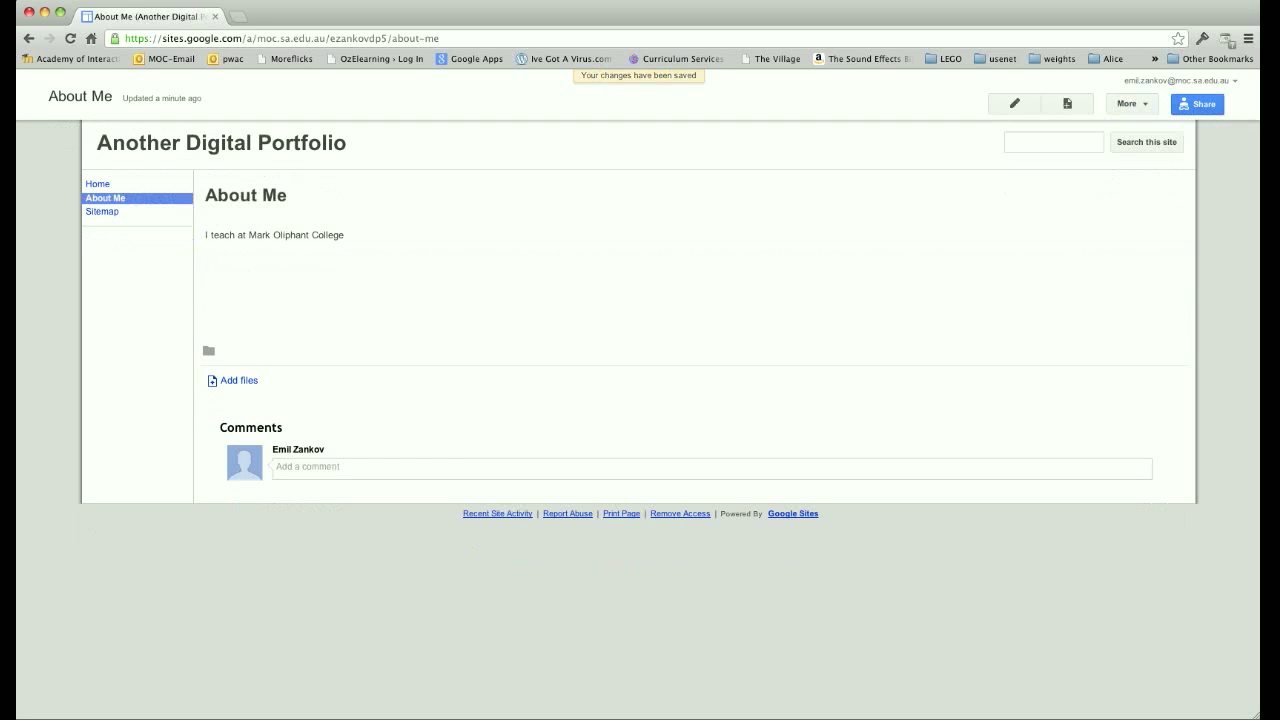
pyautogui.click(97, 184)
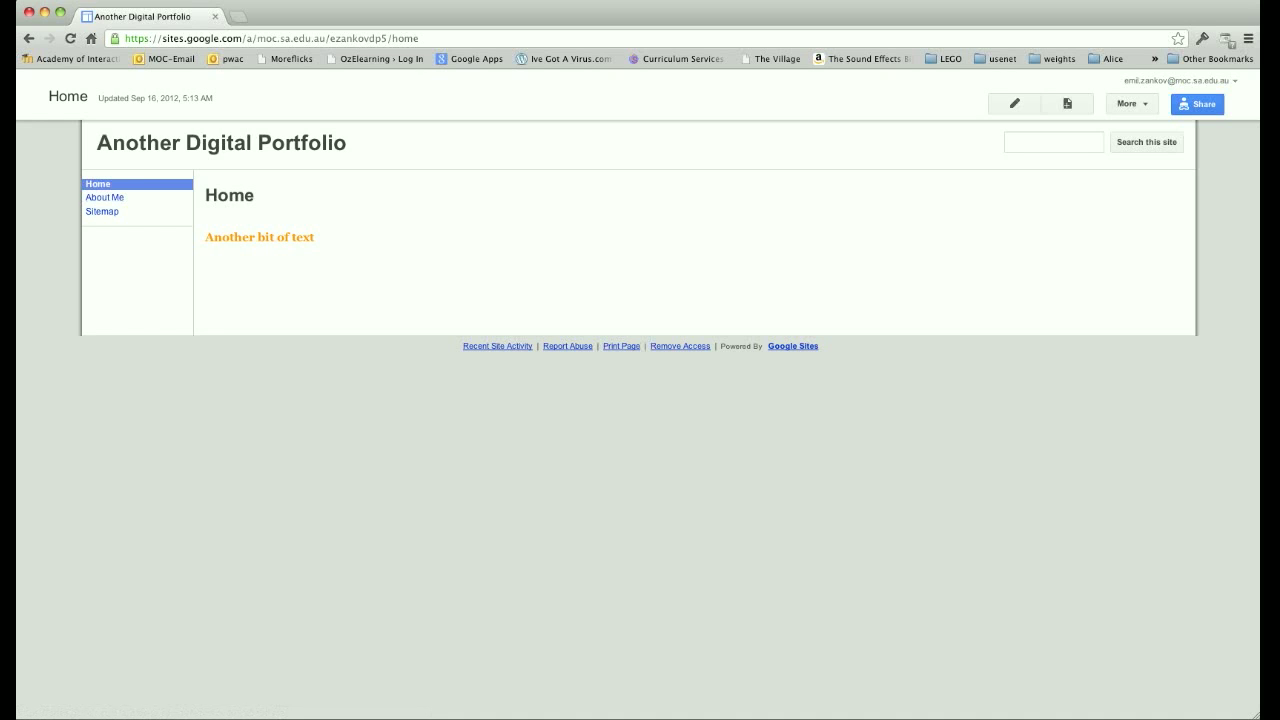
pyautogui.click(104, 197)
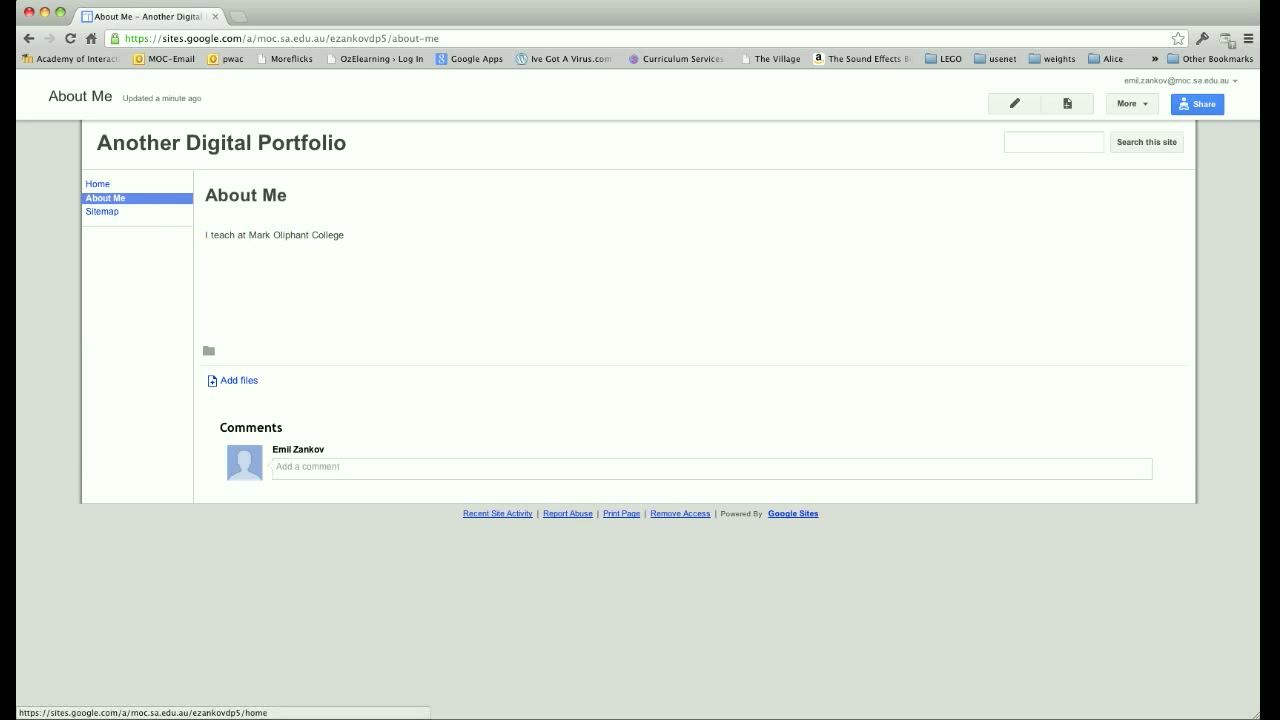
# - Create a top-level web page named "Subjects" containing the text "I teach....." and save it
pyautogui.click(1067, 103)
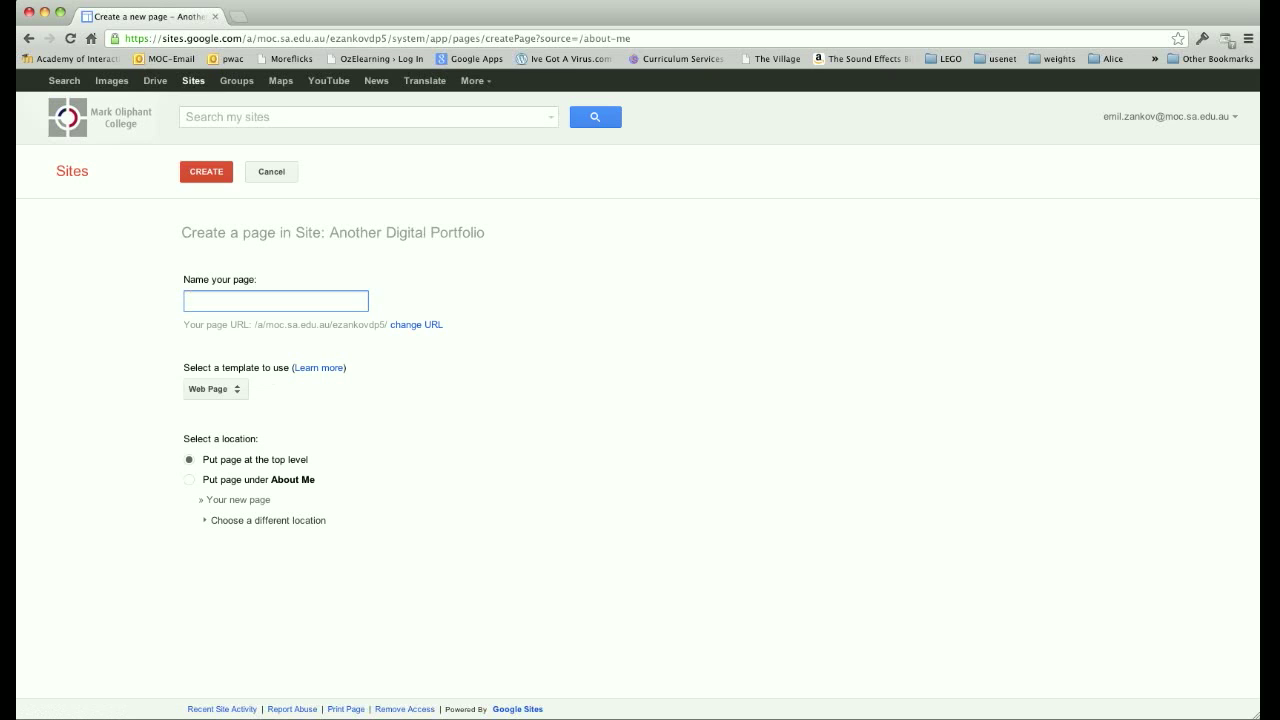
pyautogui.write('Subjects')
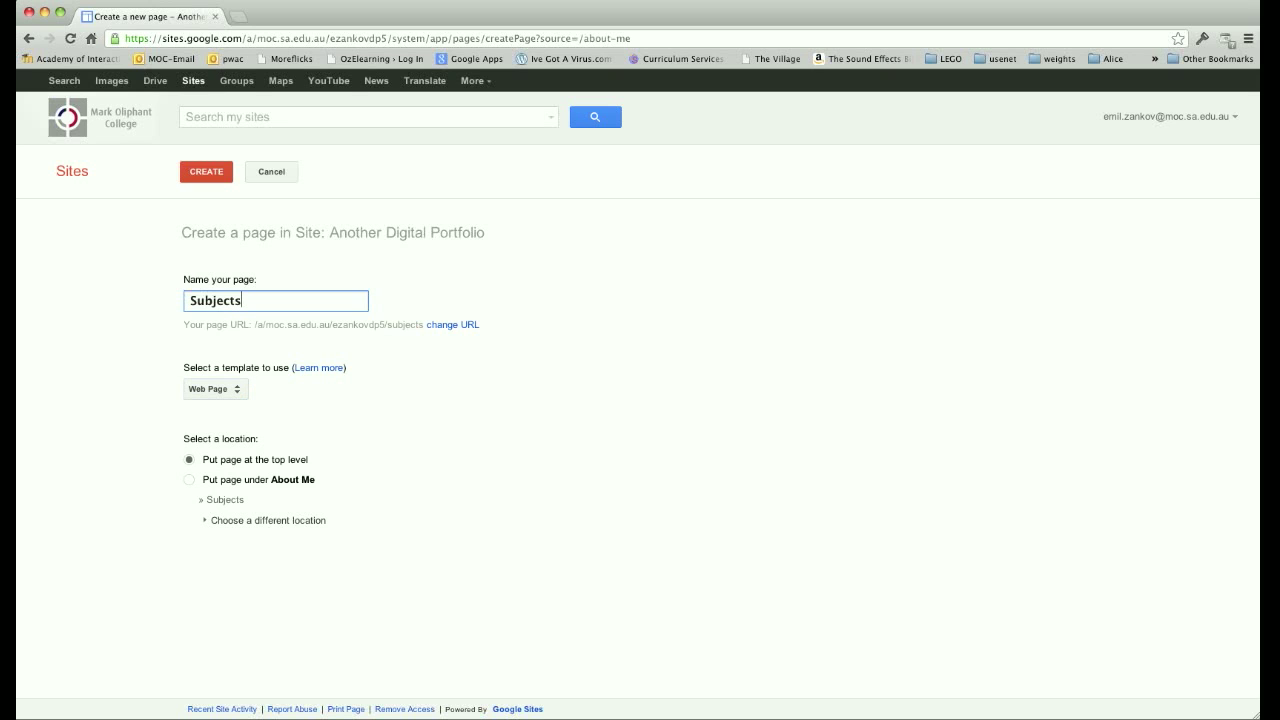
pyautogui.click(206, 172)
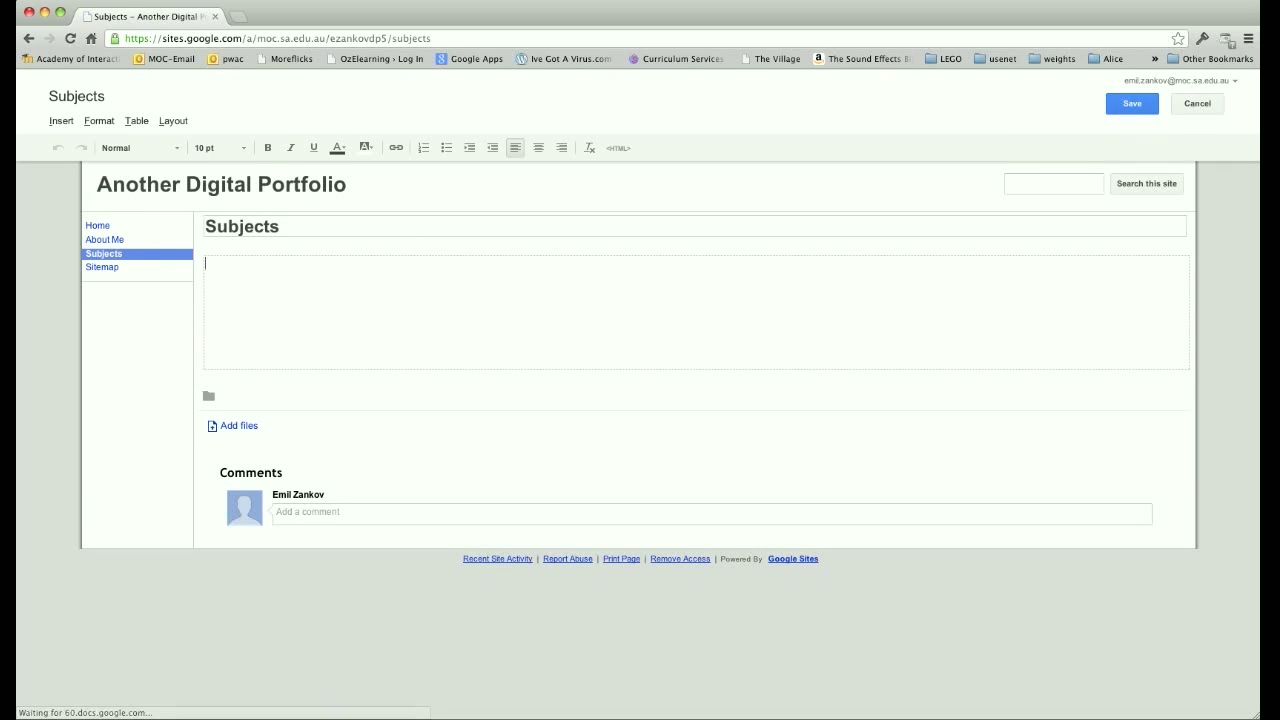
pyautogui.write('teach.....')
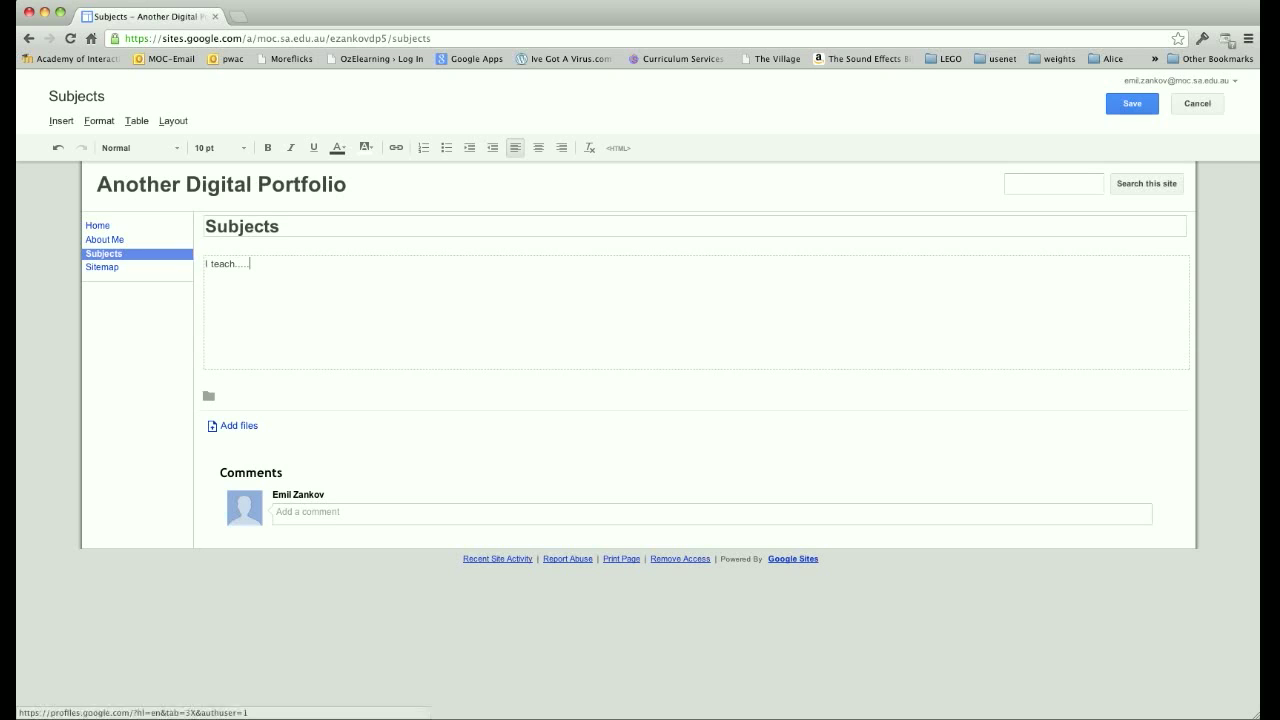
pyautogui.click(1132, 103)
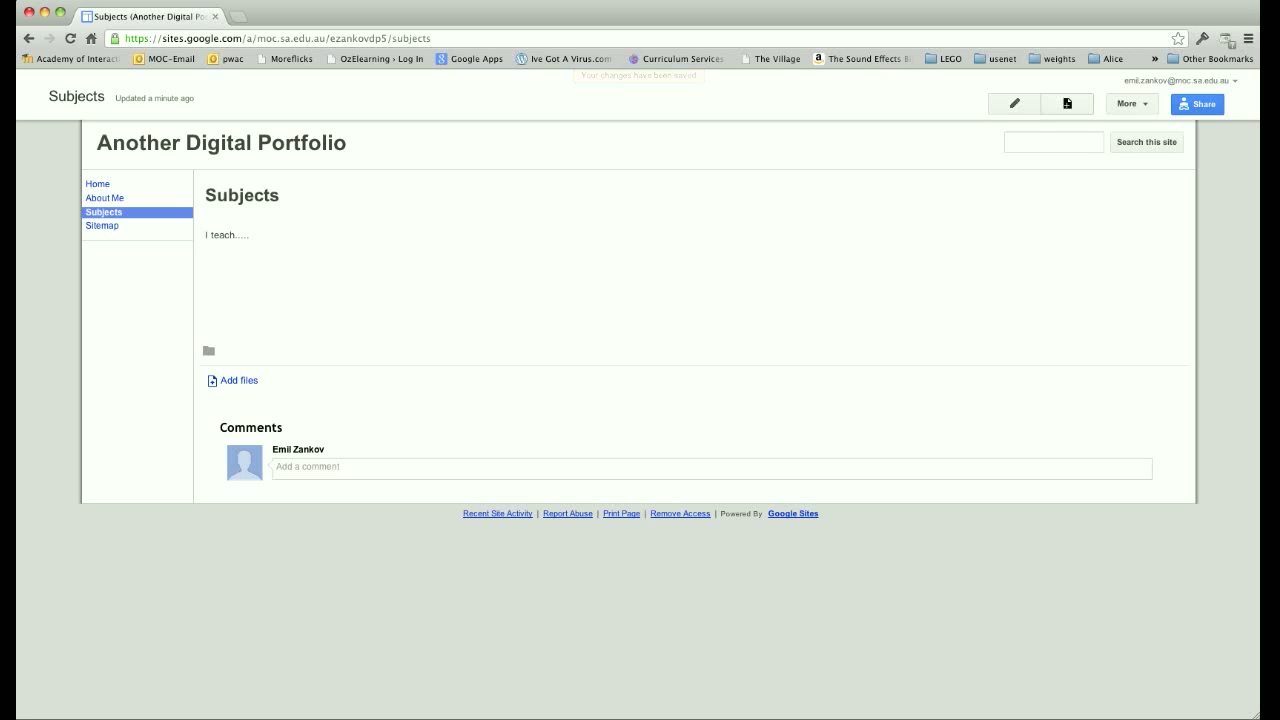
# - Create a "Year 12 Computer Gaming" page under Subjects with the text "A description about the subject...." and save it
pyautogui.click(1067, 103)
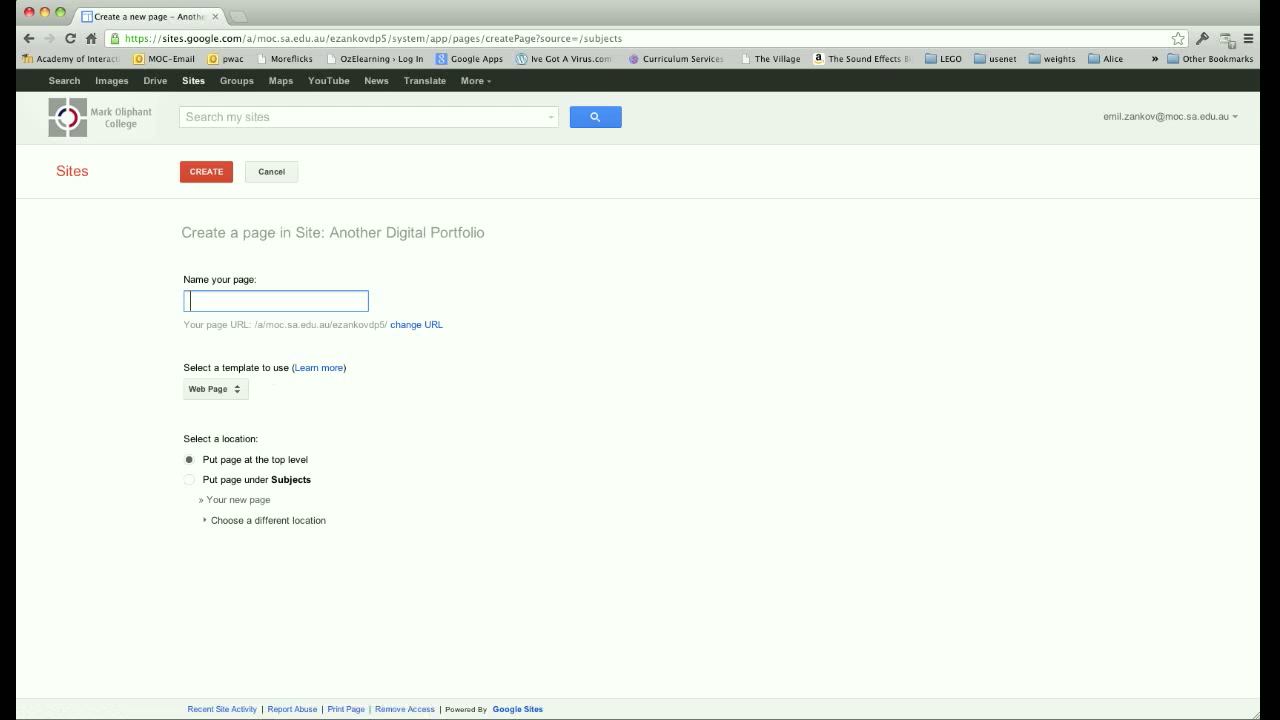
pyautogui.write('Year 12 Computer Gaming')
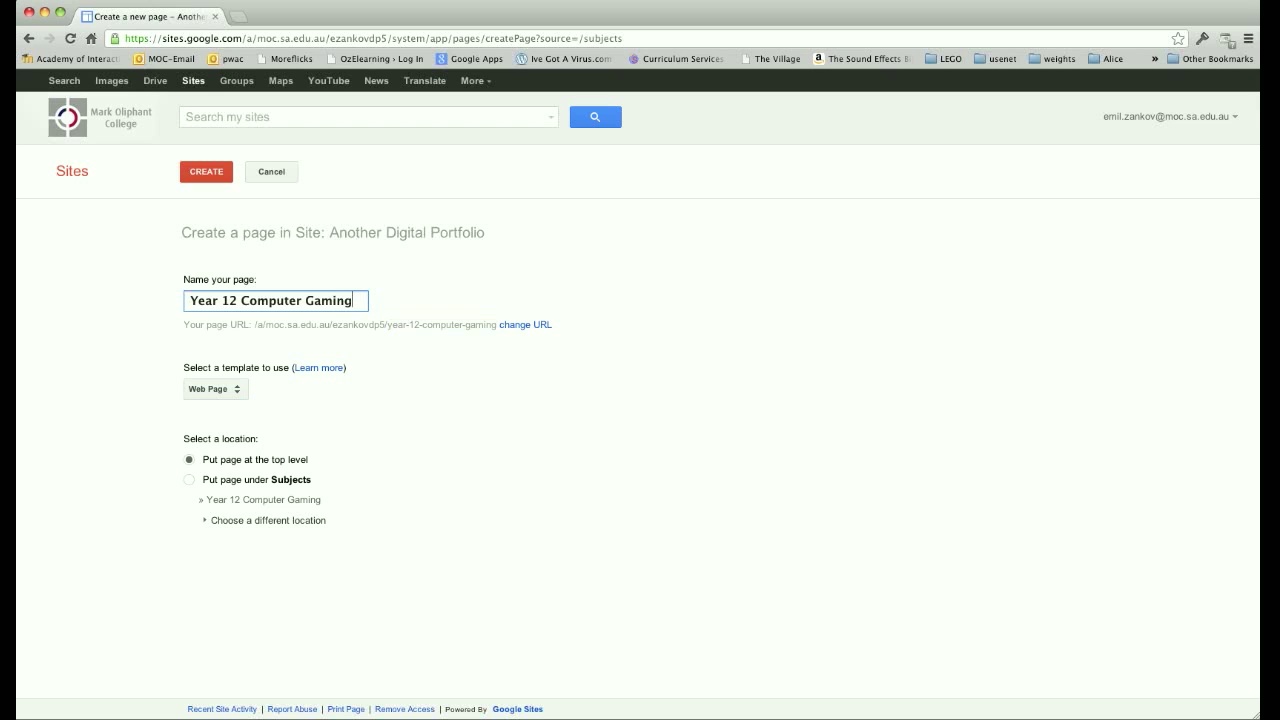
pyautogui.click(189, 480)
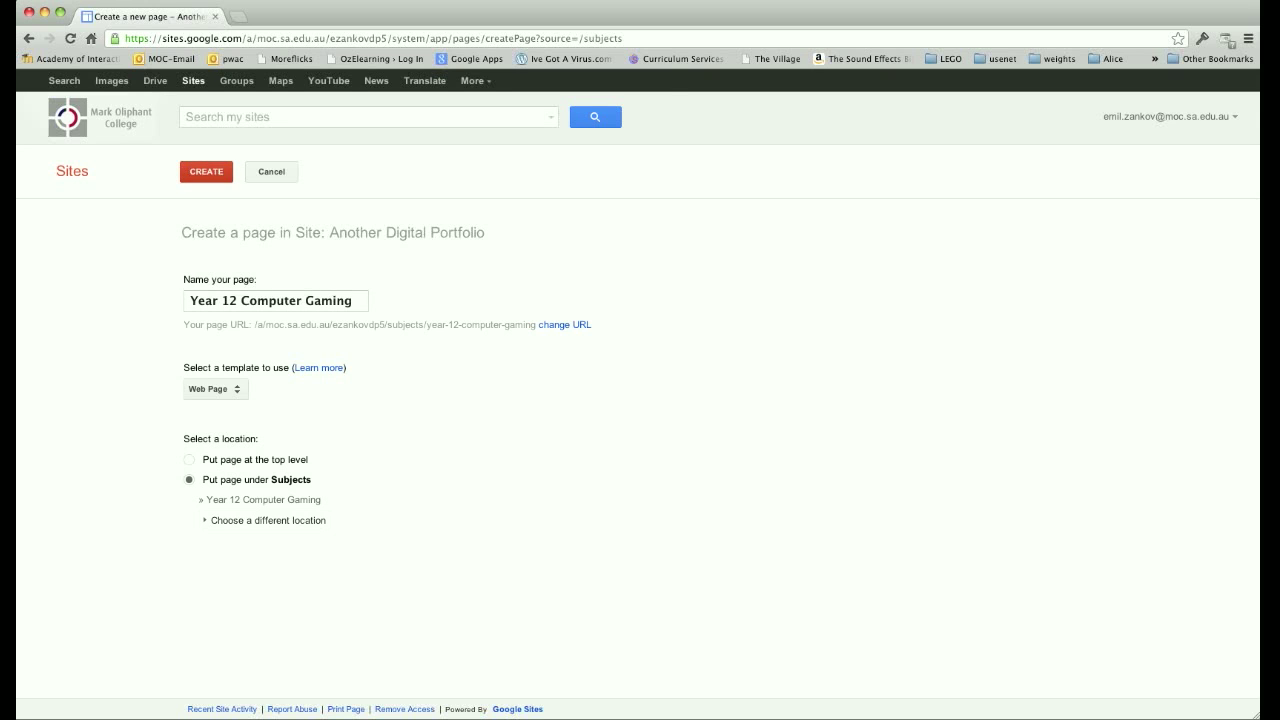
pyautogui.click(206, 172)
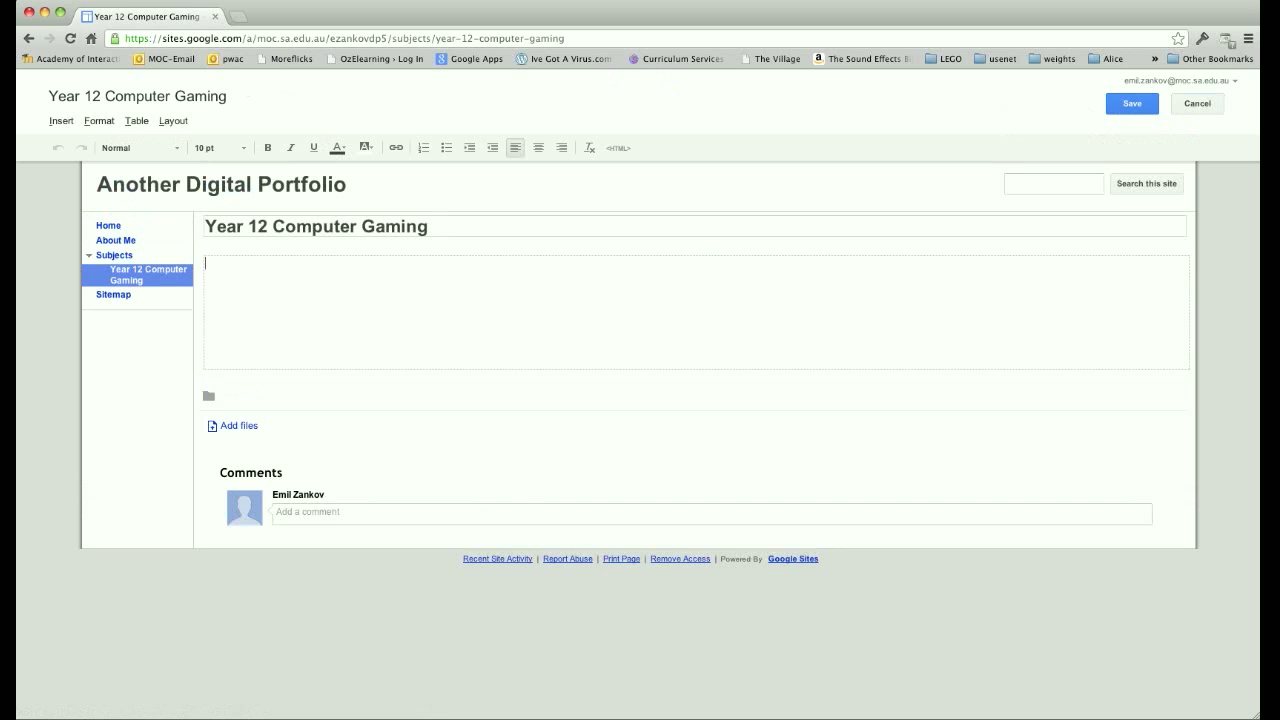
pyautogui.write('A description about the subject....')
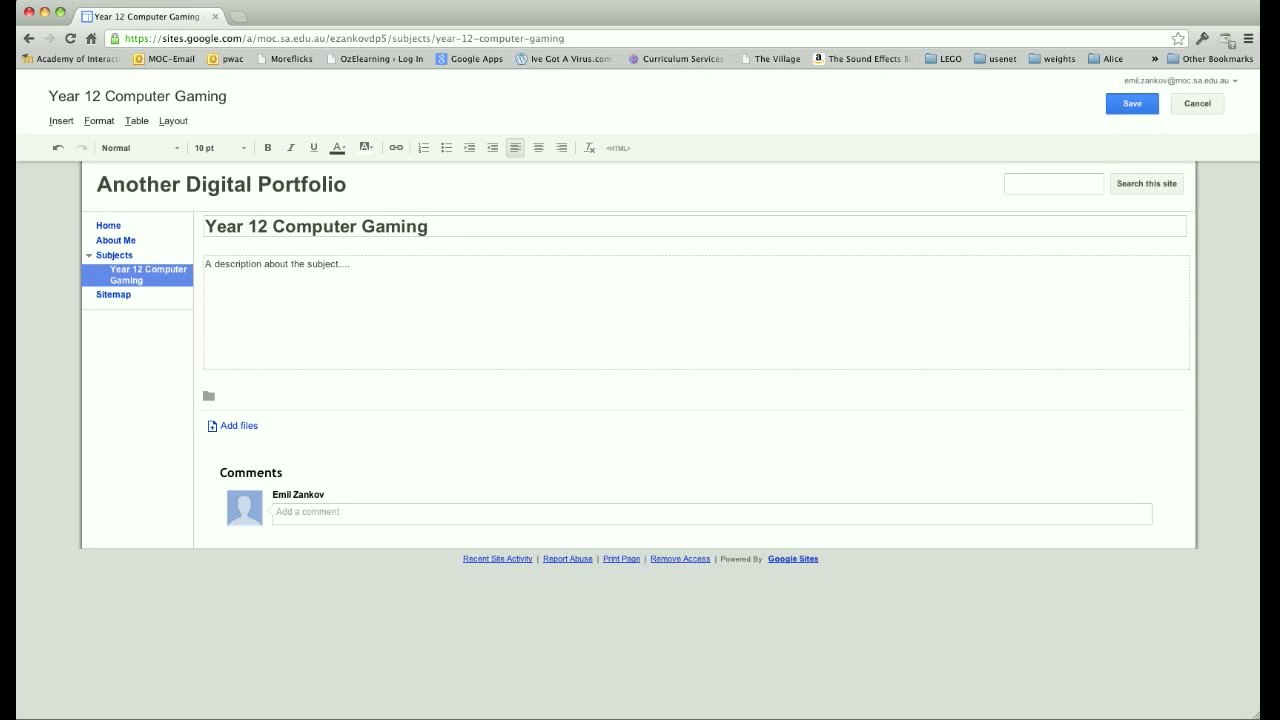
pyautogui.click(1132, 104)
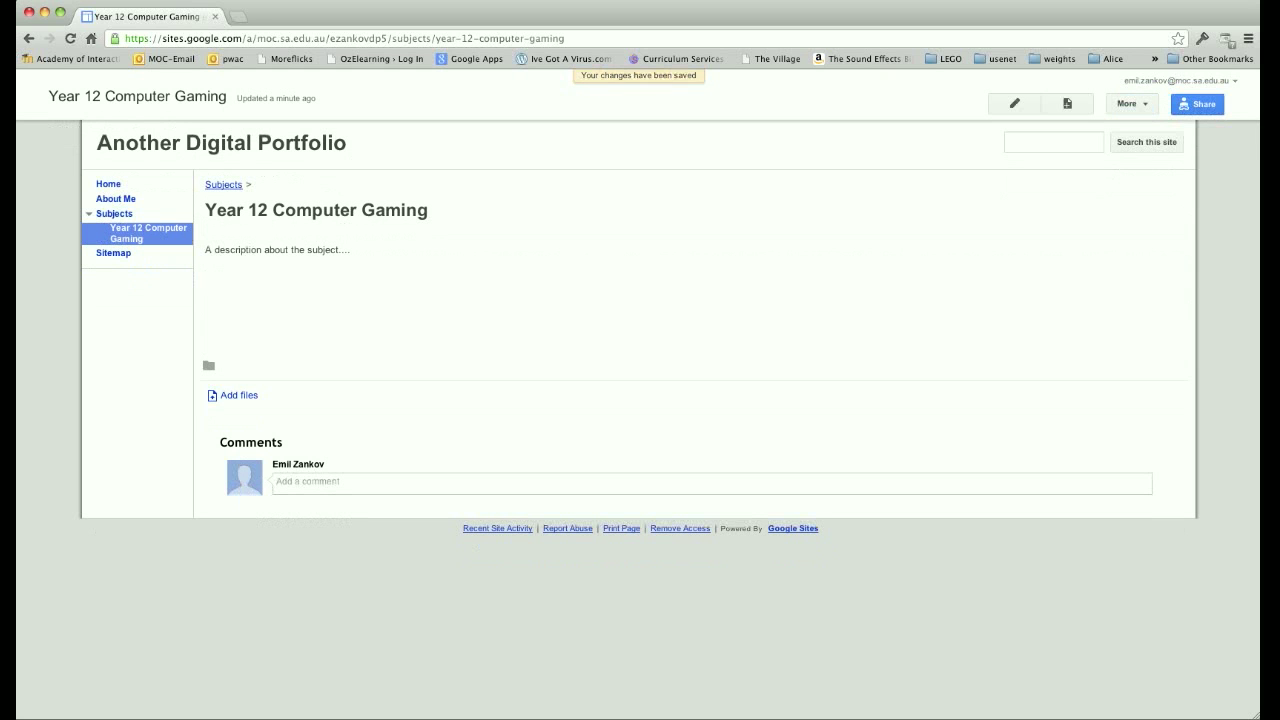
# - Go to the Home page and collapse the Subjects entry in the site navigation
pyautogui.click(116, 199)
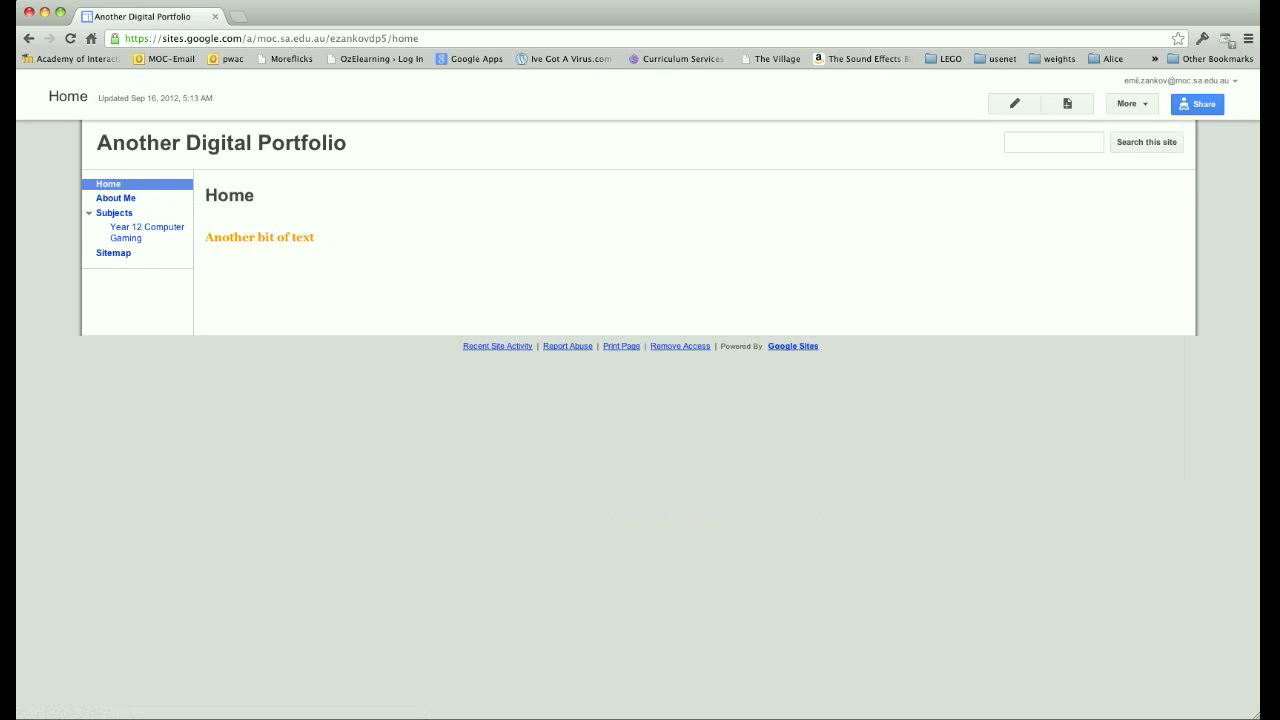
pyautogui.click(89, 213)
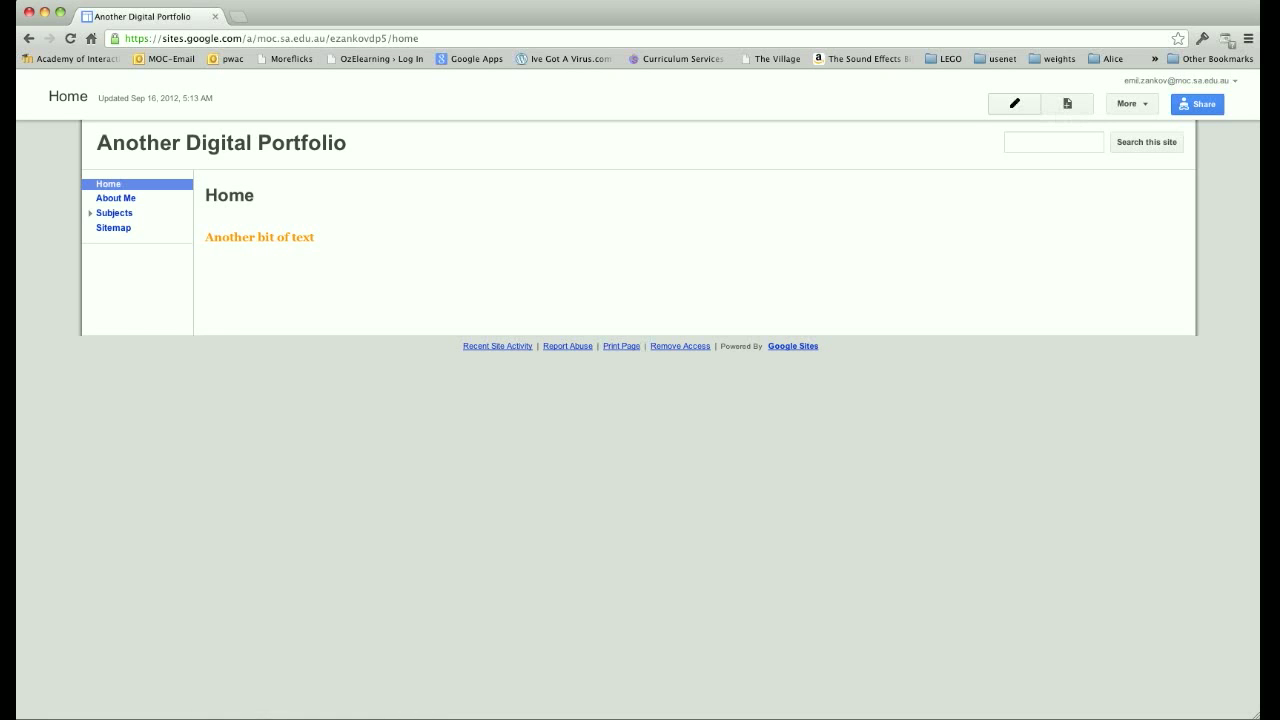
# - Create a web page named "Year 11 Computer Gaming" under Subjects, save it without content, and return to the Home page
pyautogui.click(1067, 103)
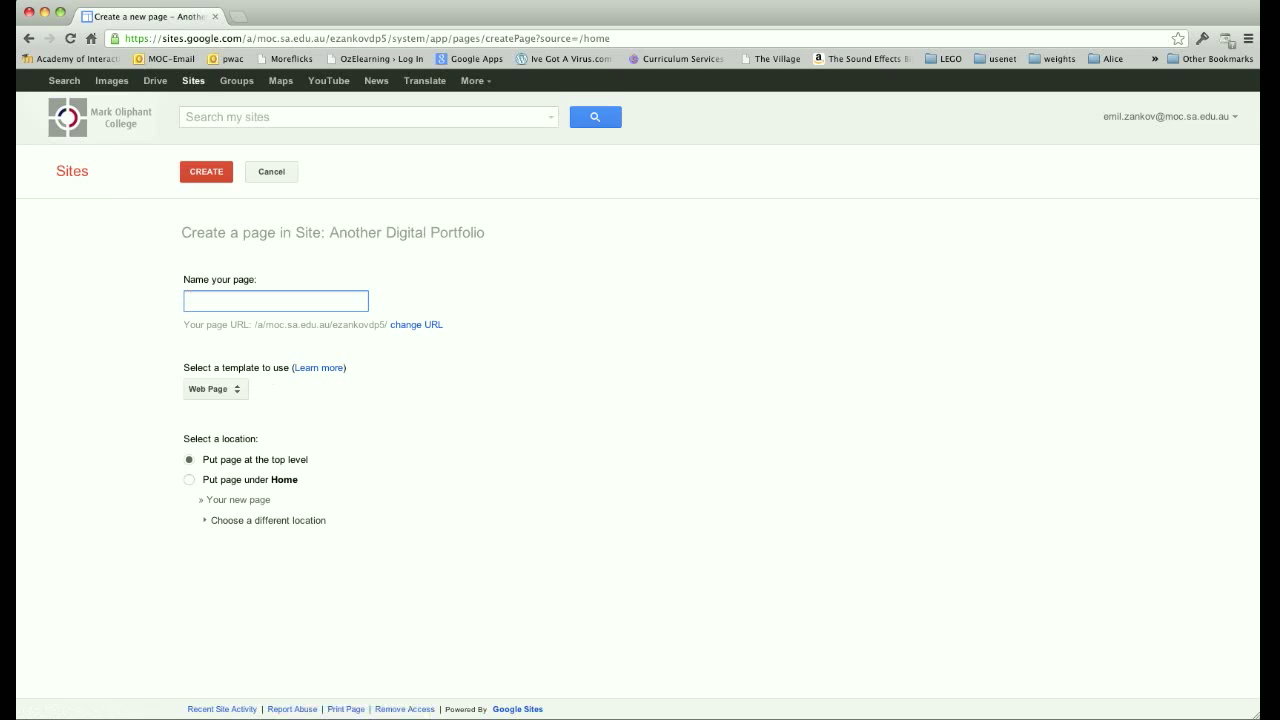
pyautogui.write('Year 11 Computer Gaming')
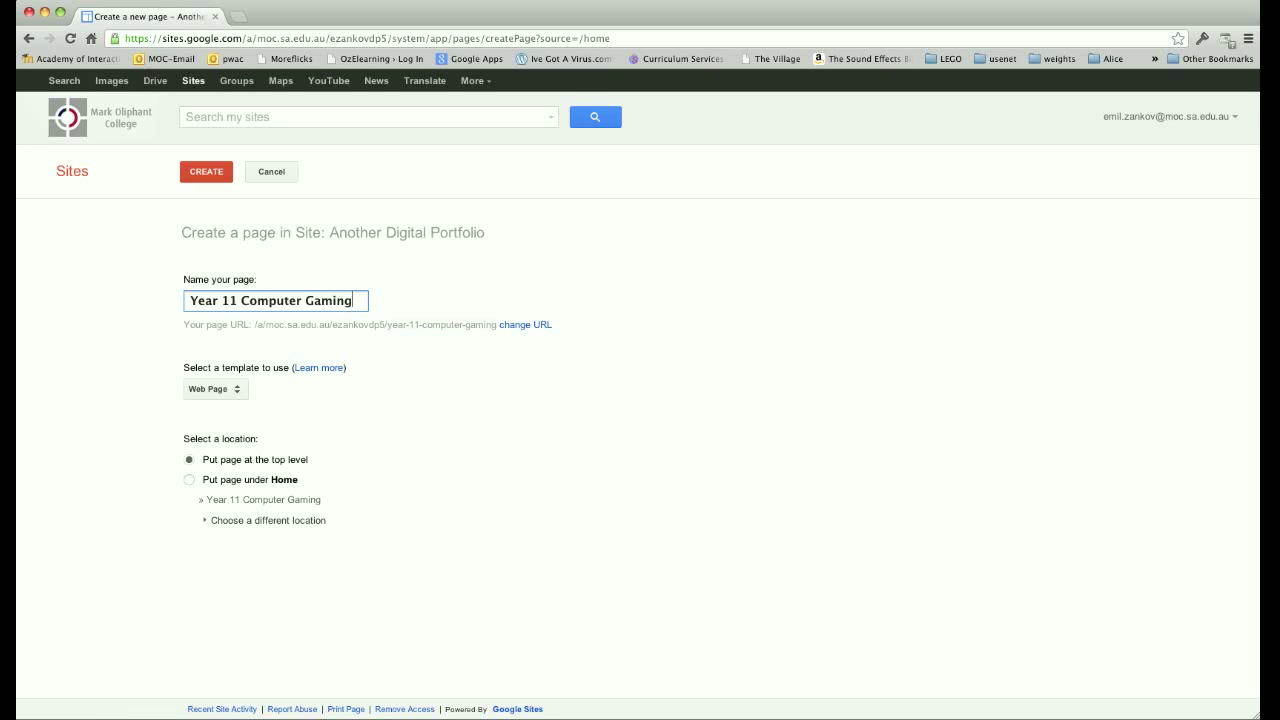
pyautogui.click(189, 480)
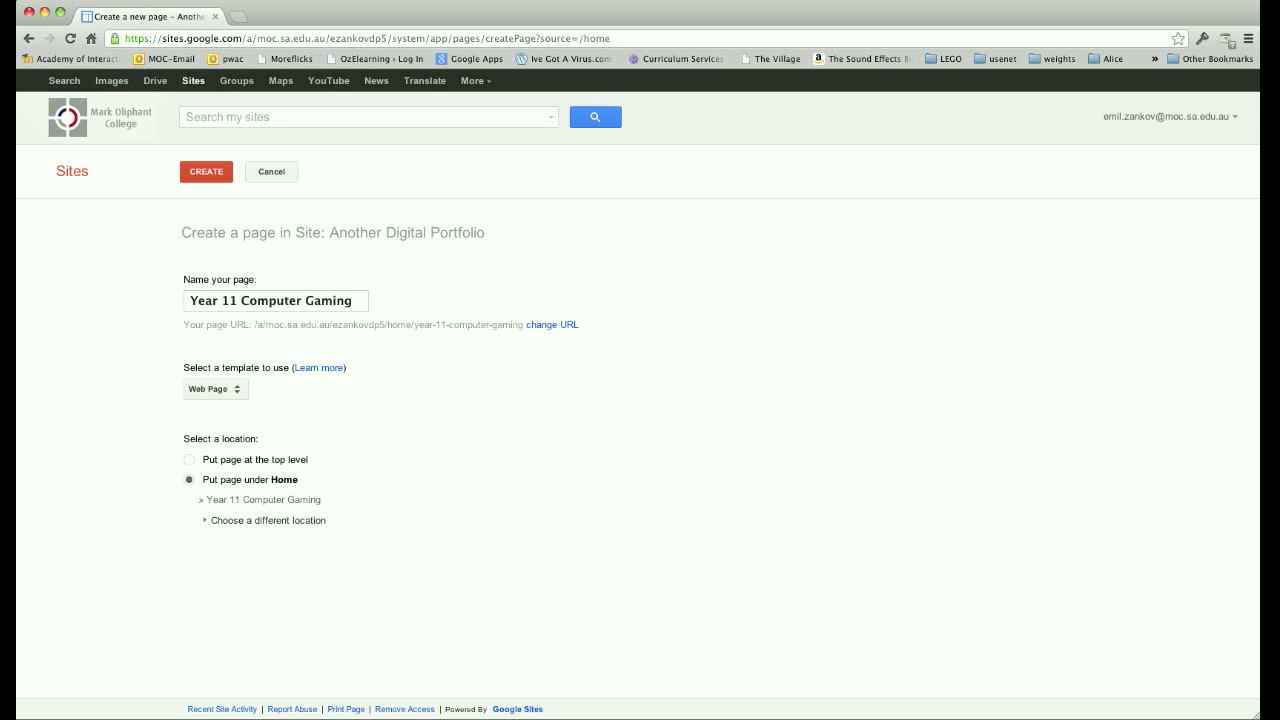
pyautogui.click(266, 521)
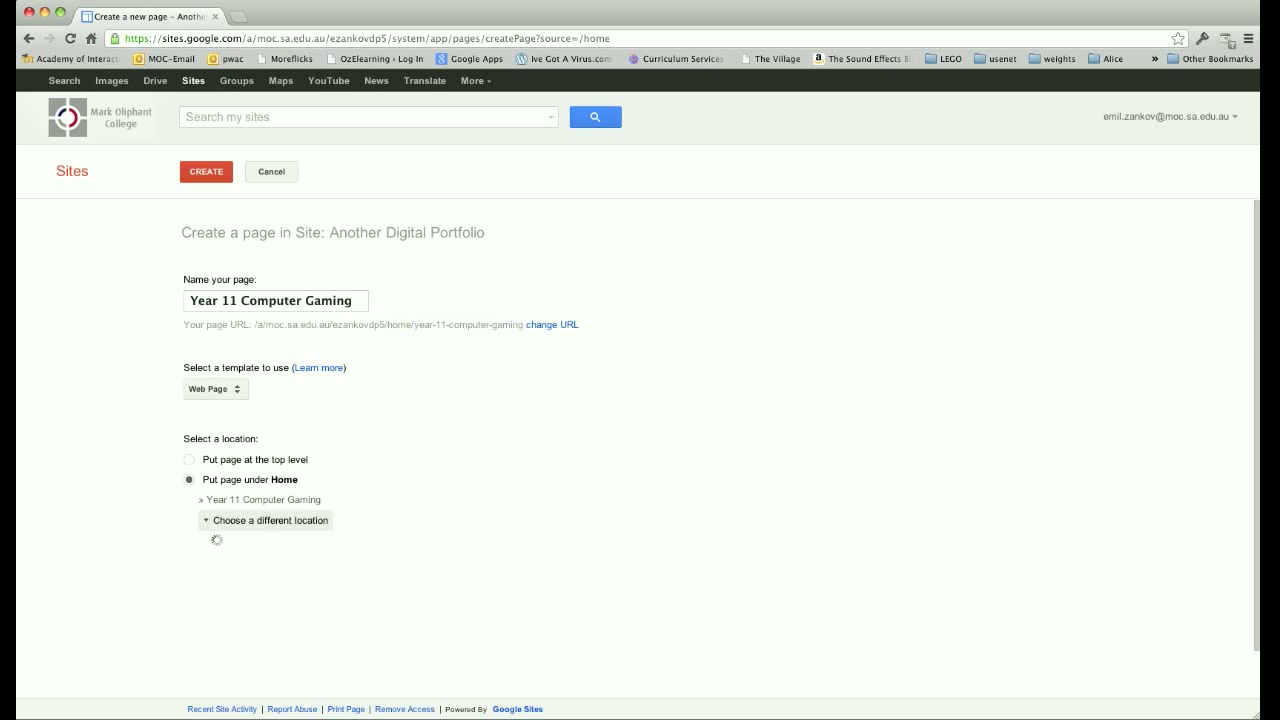
pyautogui.click(236, 607)
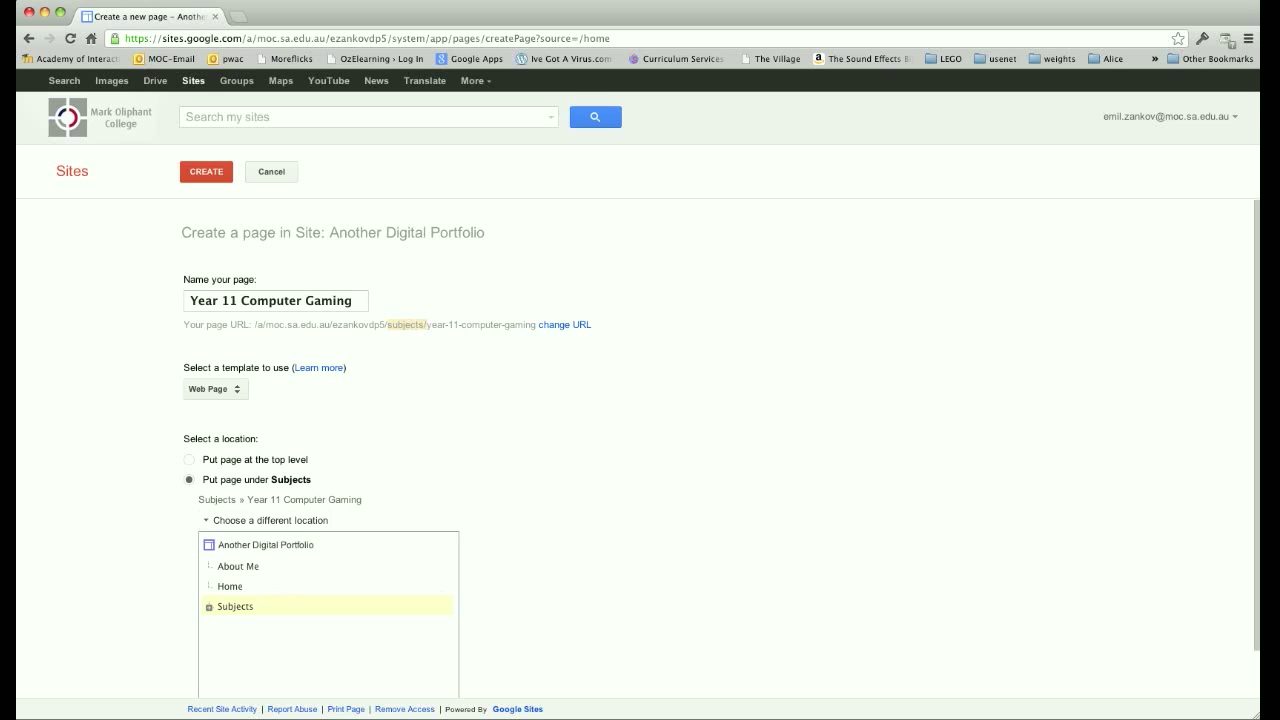
pyautogui.click(206, 171)
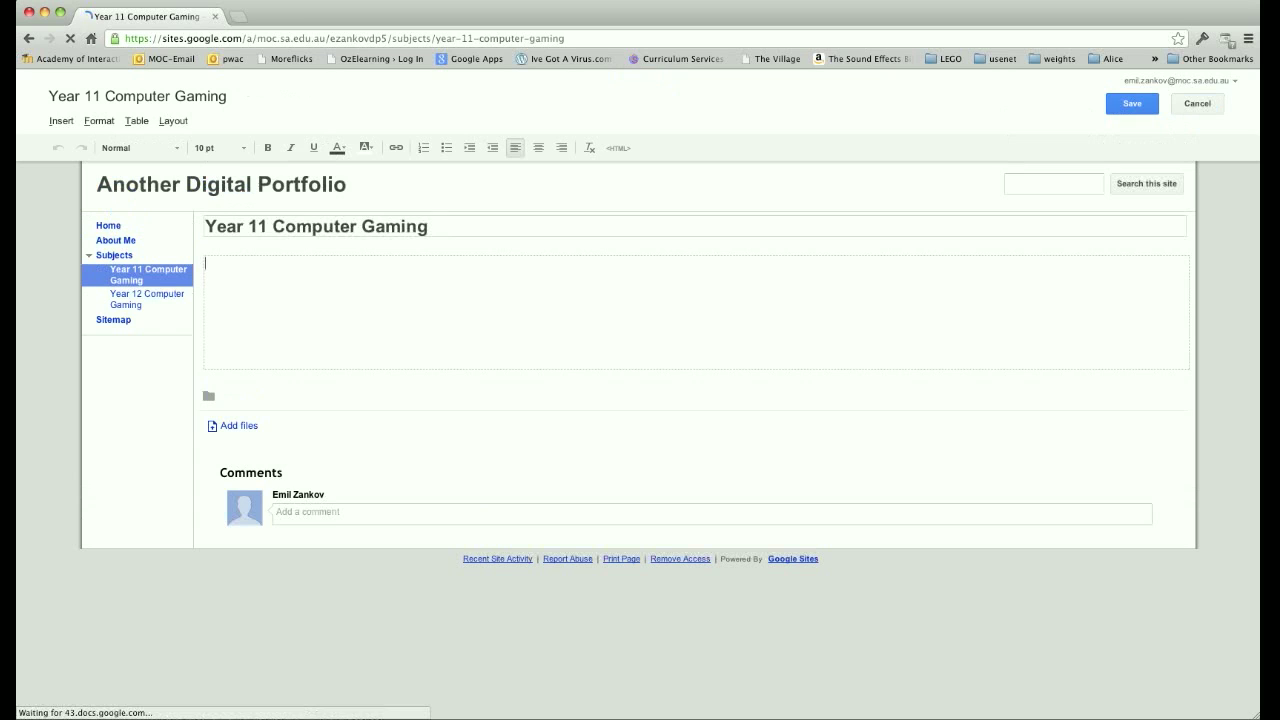
pyautogui.click(1132, 104)
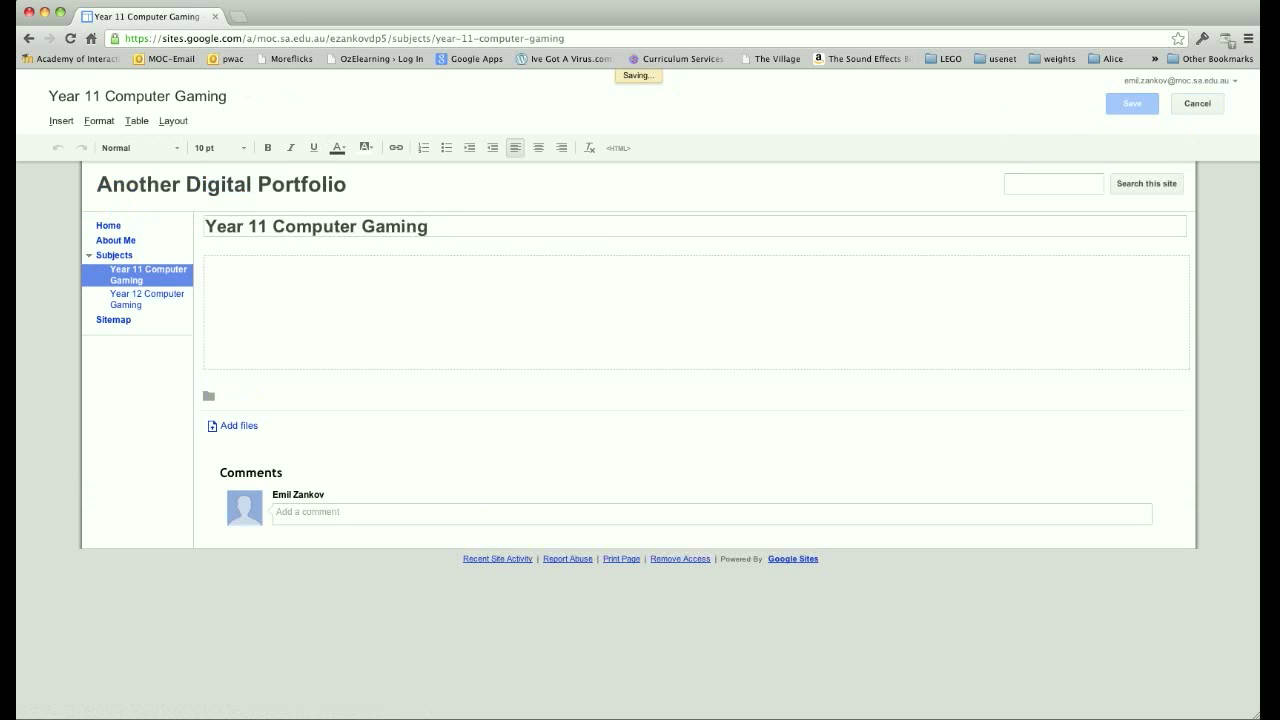
pyautogui.click(108, 184)
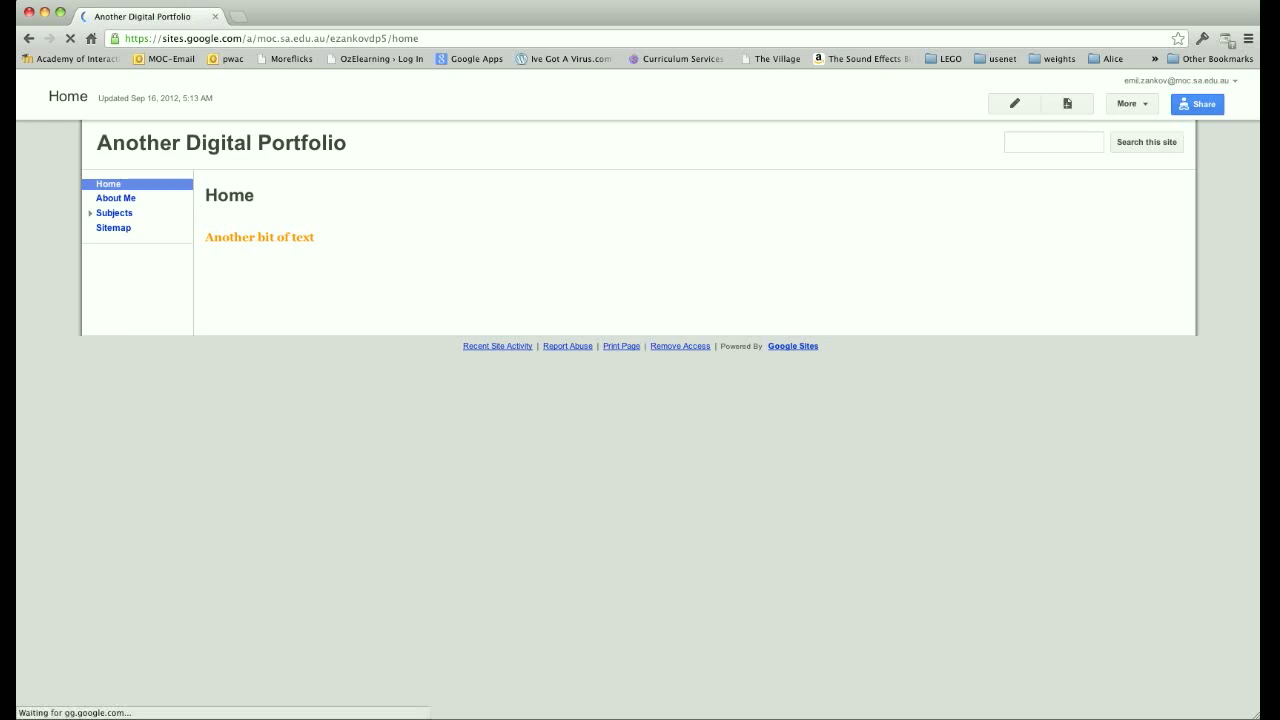